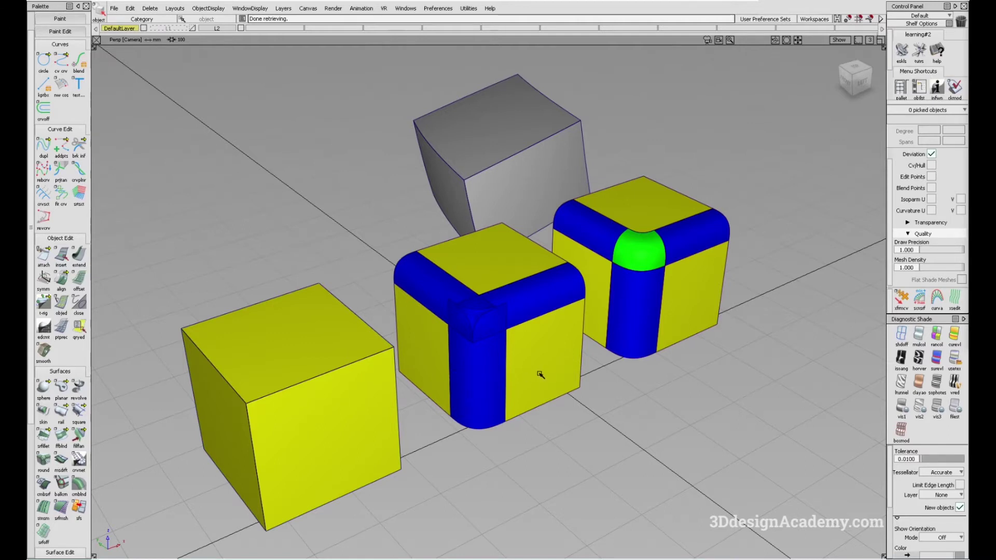
- Hide the L2 layer holding the coloured example boxes and bring the grey curved box into close view
alt+shift+middle_drag(517, 384, 535, 375)
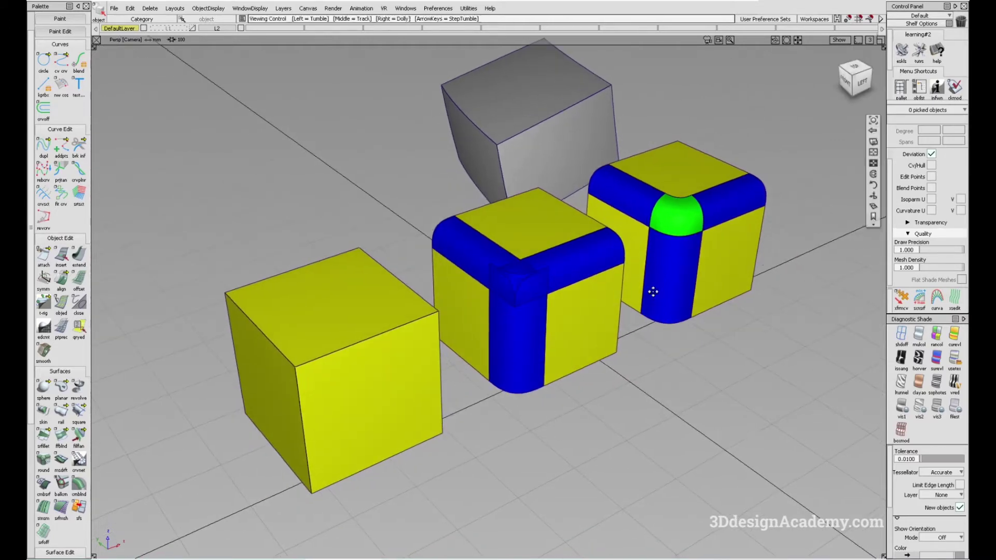
alt+shift+middle_drag(654, 291, 585, 315)
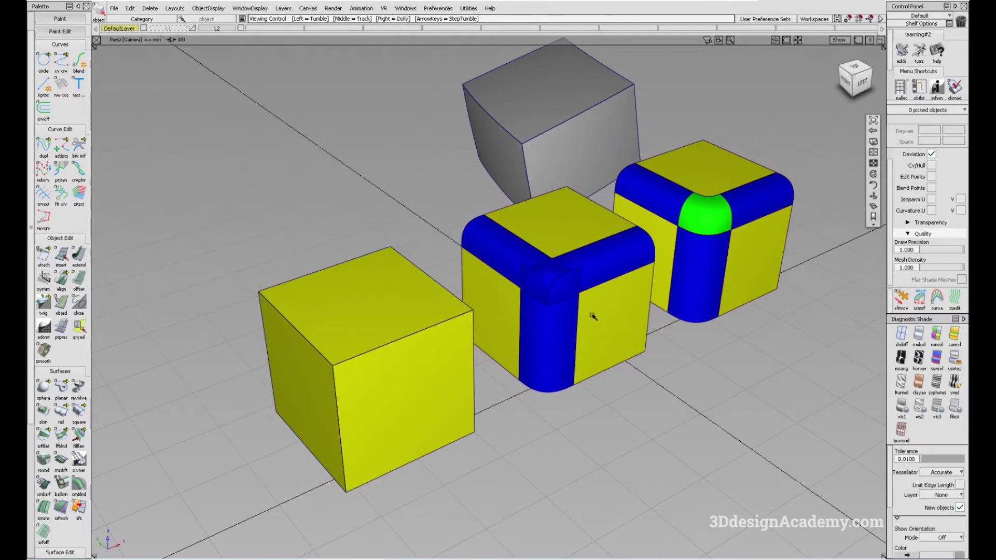
click(241, 29)
alt+shift+middle_drag(561, 149, 500, 233)
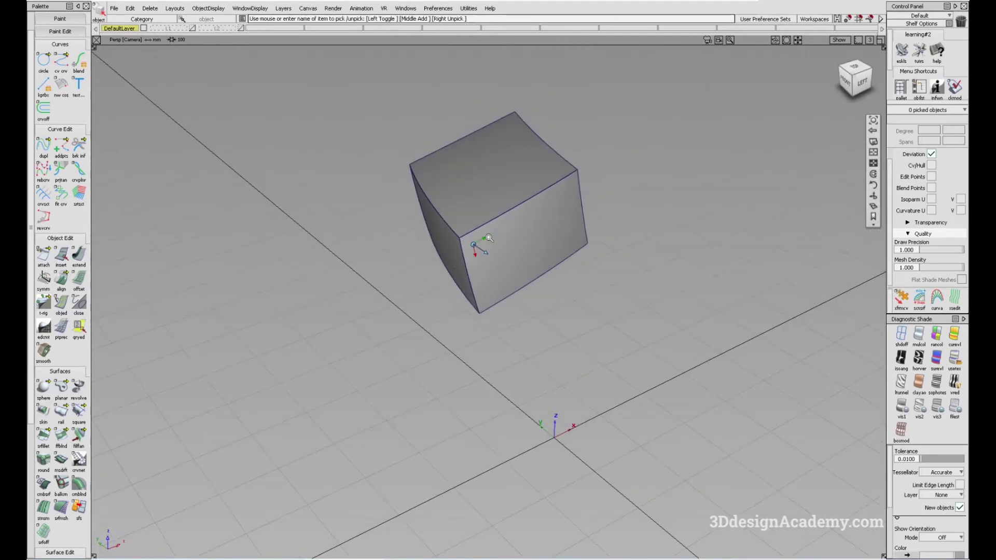
alt+shift+right_drag(489, 237, 506, 244)
mouse_move(457, 254)
alt+shift+mouse_down()
mouse_move(486, 254)
mouse_move(453, 261)
alt+shift+mouse_up()
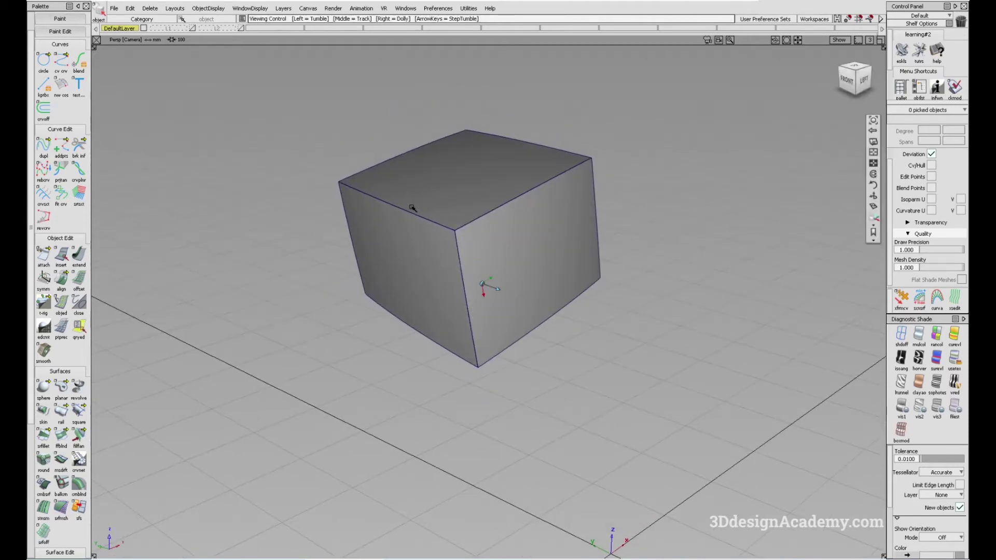
alt+shift+drag(413, 207, 405, 228)
- Start a Surface Fillet with Chord as the construction type and G2 Curvature as the section type
click(44, 439)
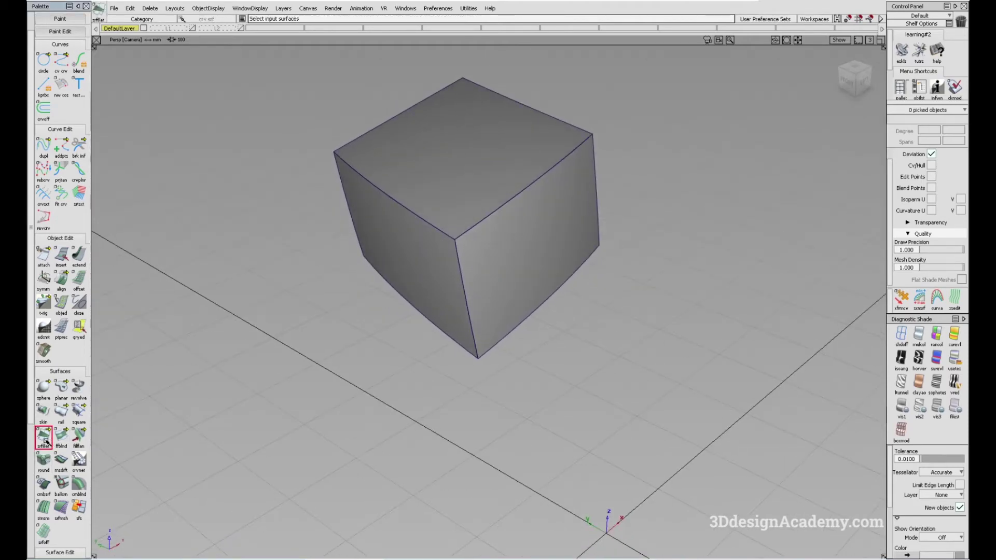
click(46, 442)
click(732, 224)
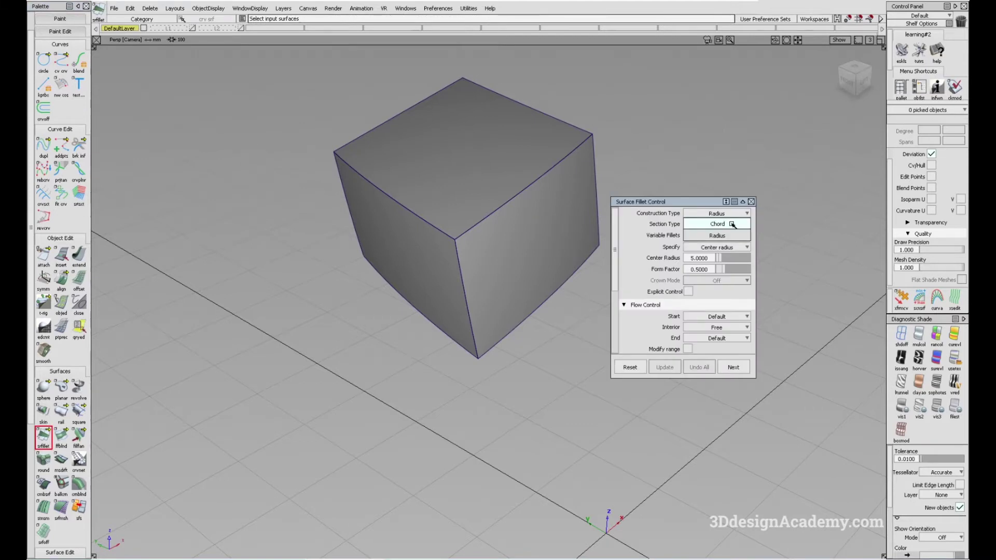
click(733, 224)
click(733, 224)
click(739, 268)
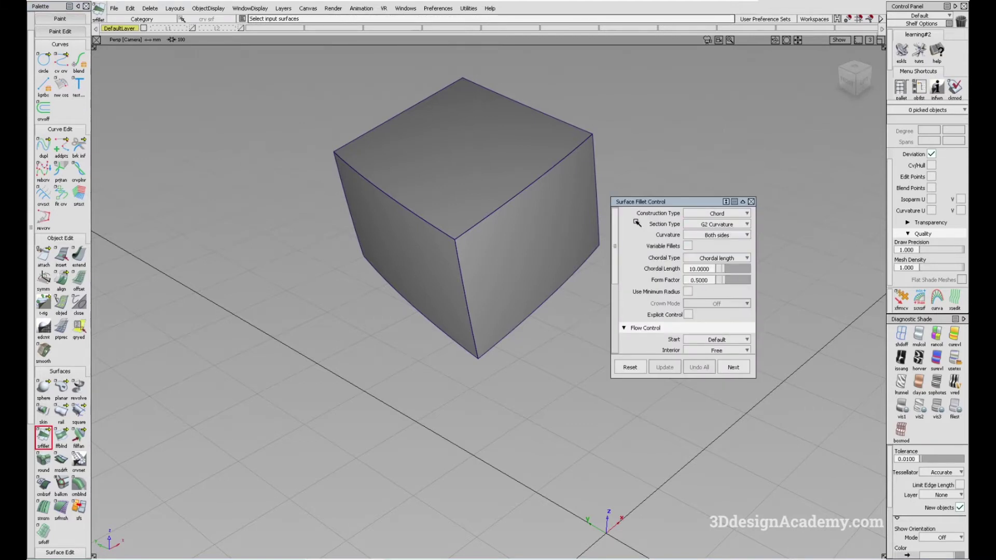
- Set the fillet's chordal length to 50 and its form factor to 1
click(714, 268)
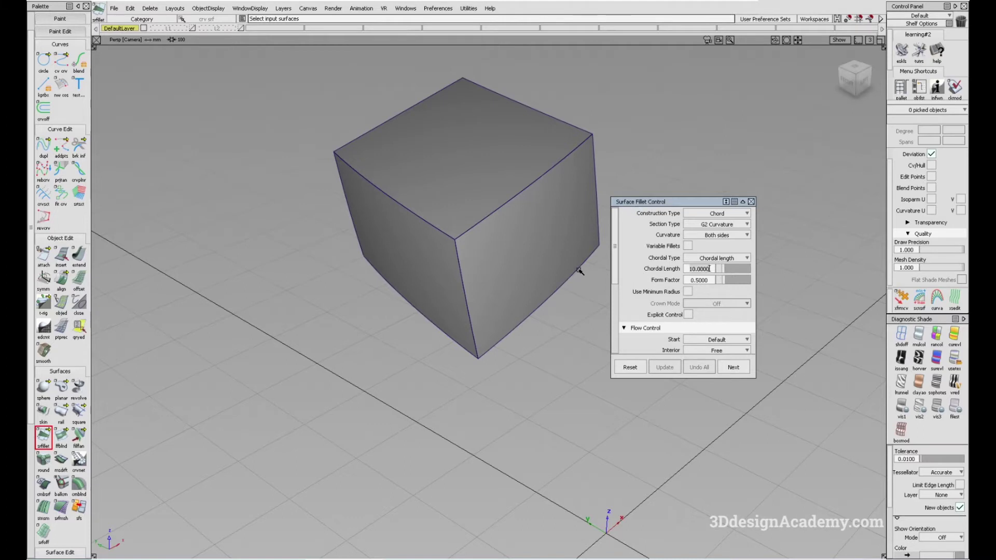
text(50)
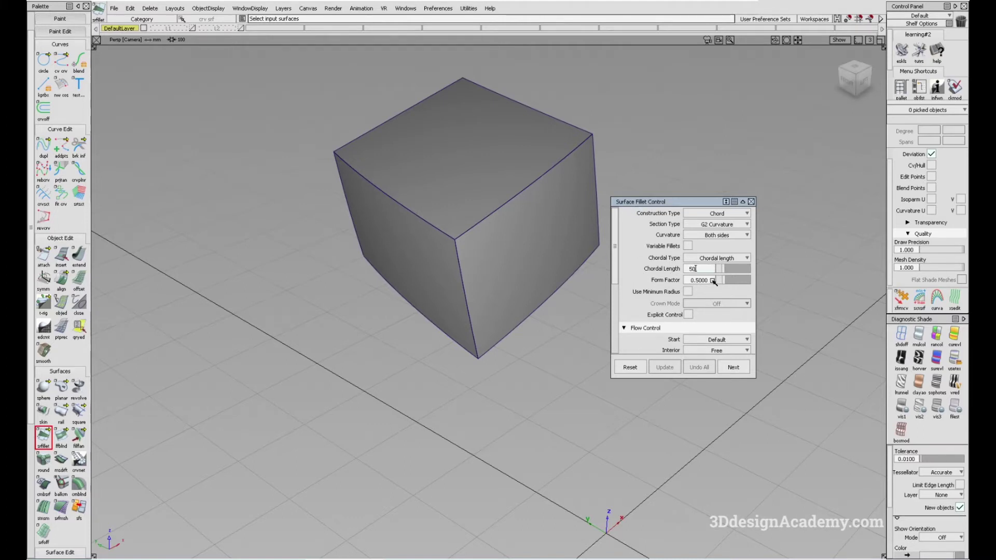
drag(711, 281, 644, 282)
text(1)
key(Return)
scroll(729, 322, down, 3)
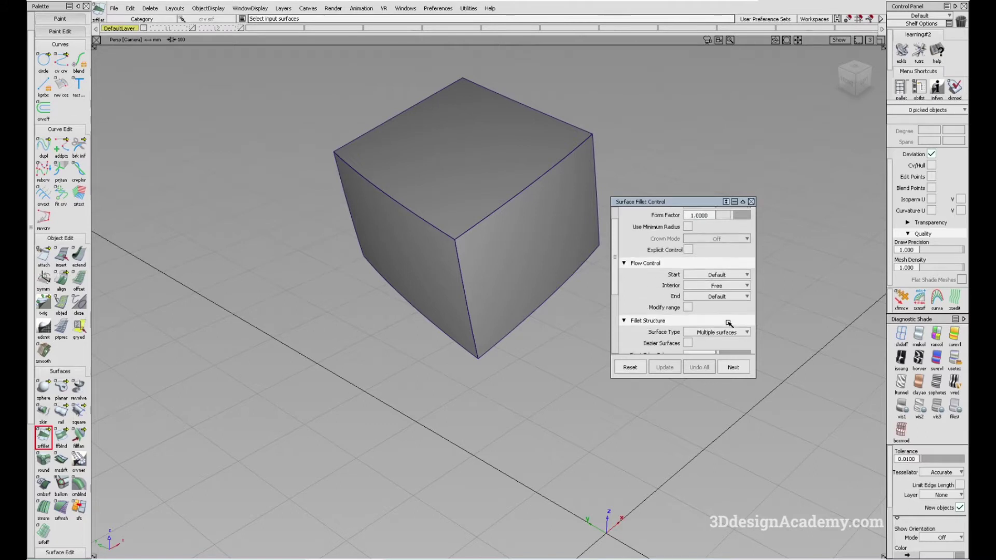
- Set both the start and end flow control of the fillet to Edge align
click(747, 275)
click(732, 306)
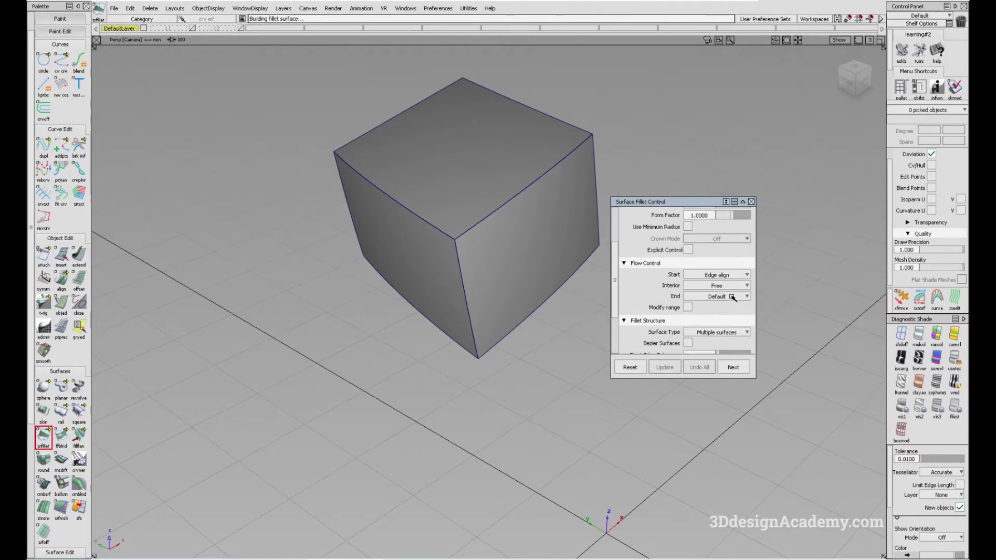
click(733, 298)
click(732, 327)
- Build the fillet between the box's top face and its front-left side face
click(509, 215)
click(425, 269)
key(space)
alt+shift+drag(446, 275, 458, 264)
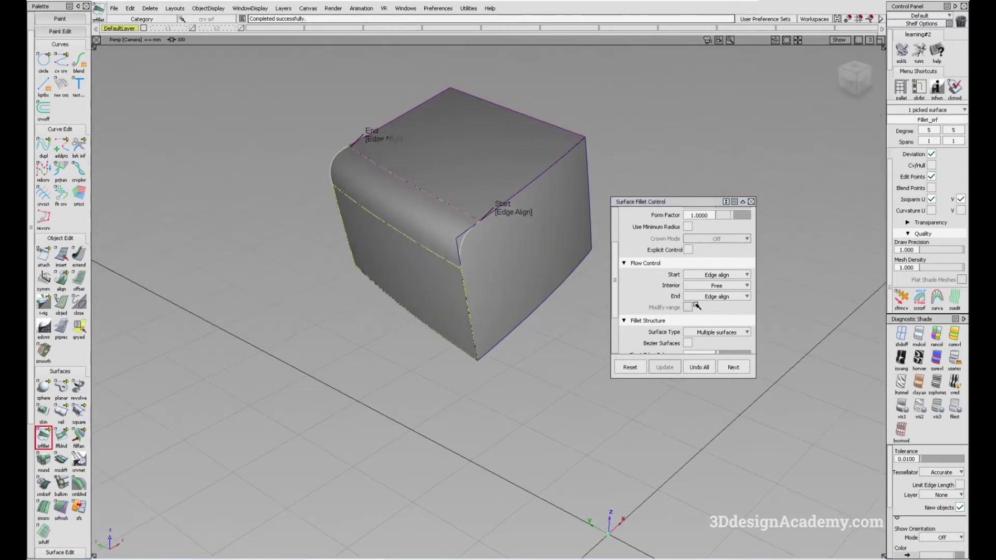
- Change the fillet's trim type to Curves on Surface and update it
scroll(697, 306, down, 3)
scroll(737, 301, down, 1)
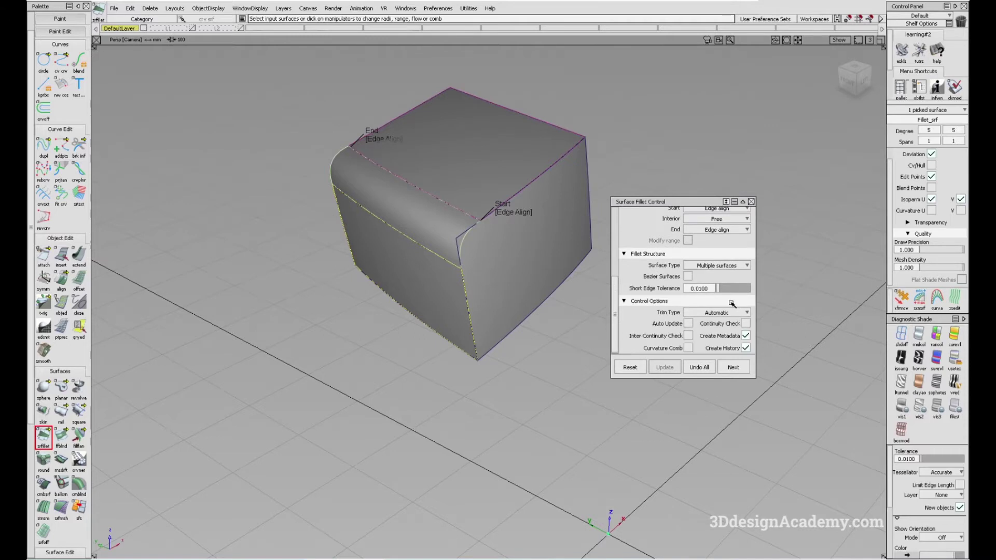
click(727, 313)
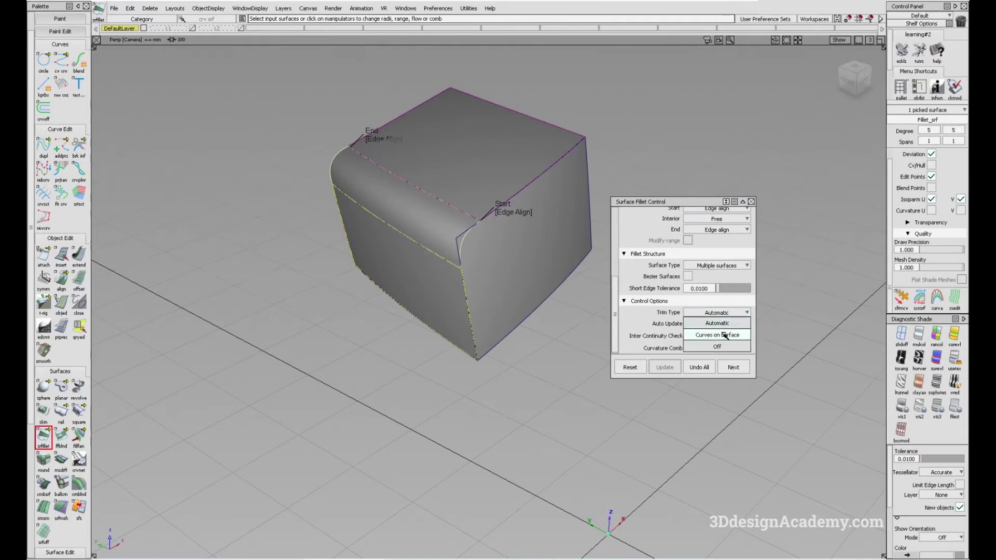
click(725, 336)
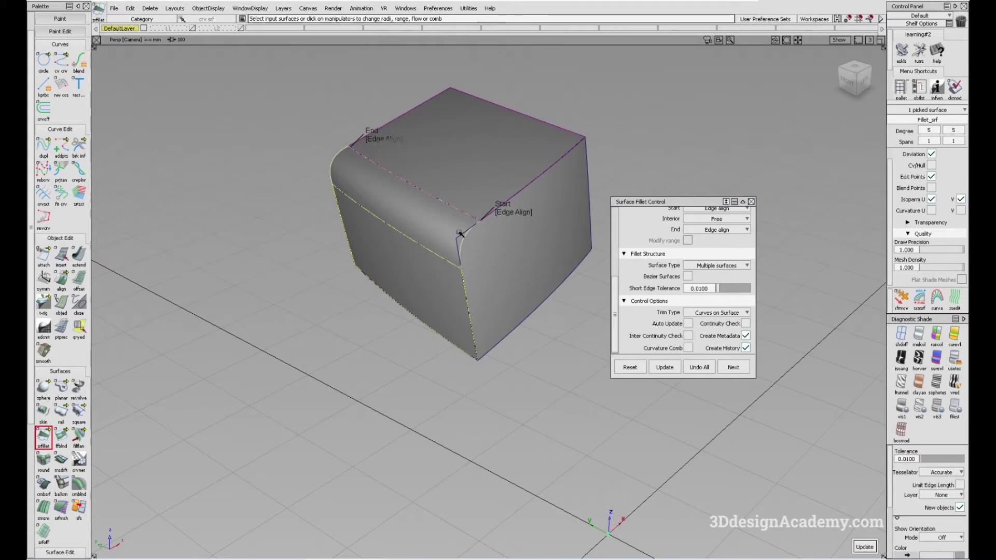
click(865, 547)
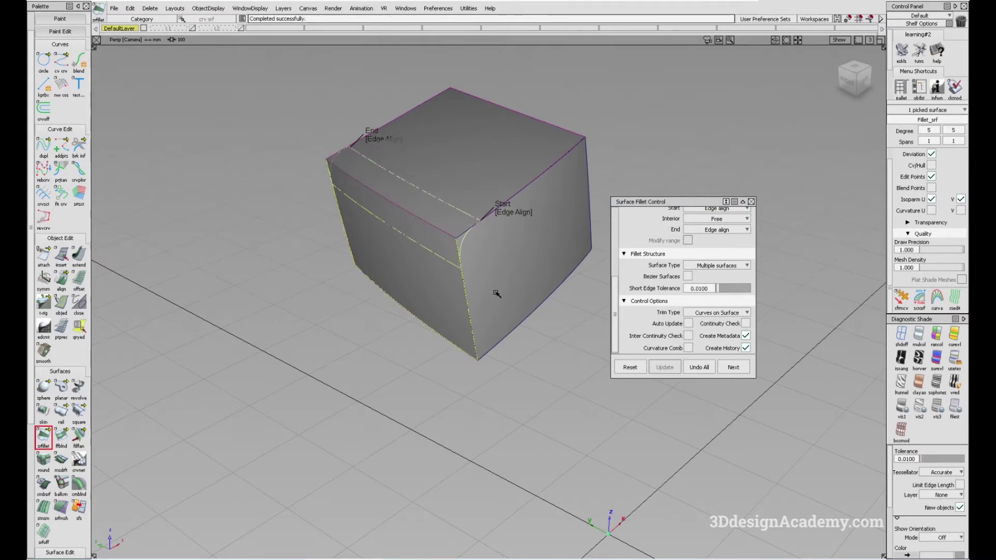
- Build a second fillet between the top face and the front-right side face with the same settings
alt+shift+drag(498, 289, 516, 255)
click(514, 164)
click(534, 234)
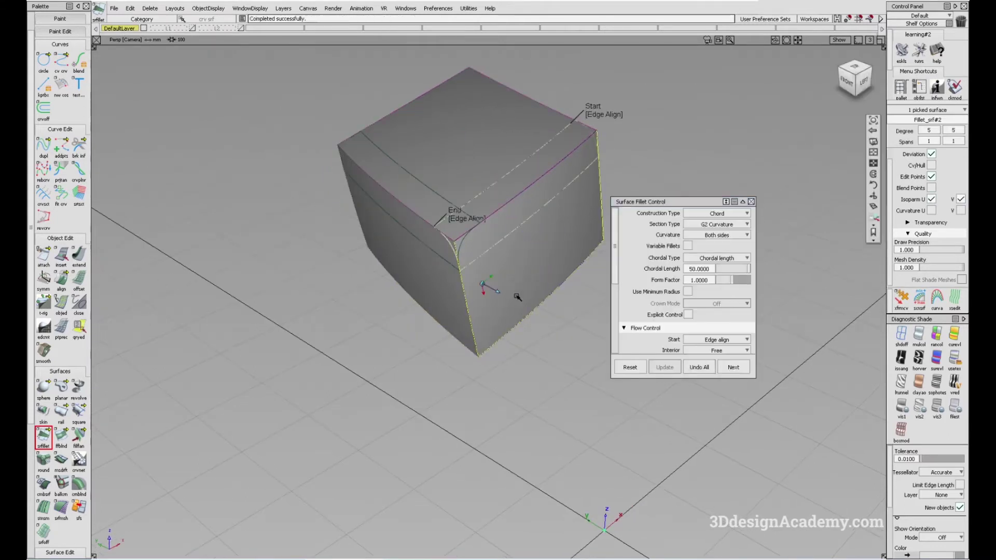
- Build a fillet along the vertical front edge between the two side faces with a chordal length of 75
alt+shift+drag(515, 296, 485, 281)
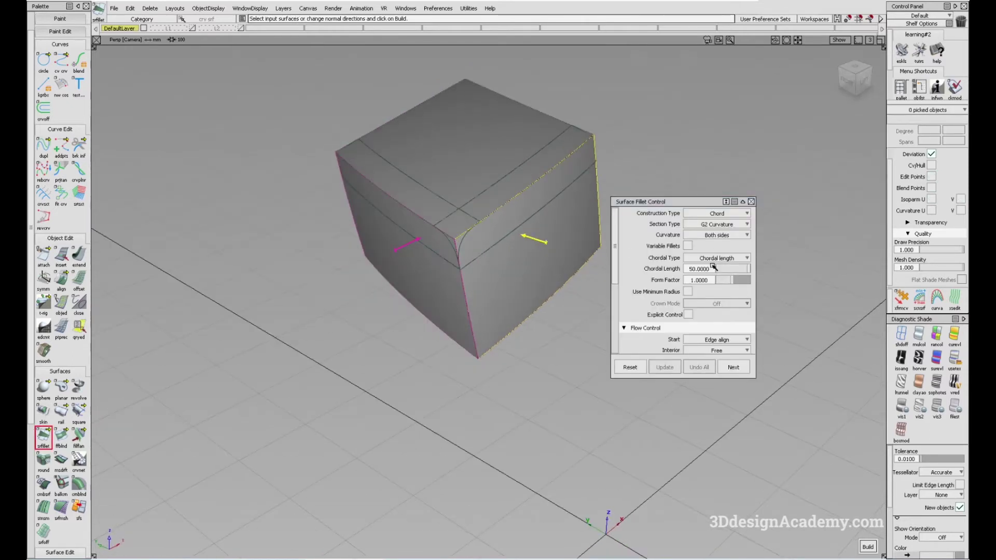
click(712, 269)
double_click(709, 268)
text(75)
key(Return)
click(868, 547)
- Delete the construction history of the box's fillet surfaces
alt+shift+drag(483, 248, 308, 135)
click(150, 8)
click(171, 44)
ctrl+shift+drag(385, 248, 384, 247)
alt+shift+drag(402, 260, 407, 287)
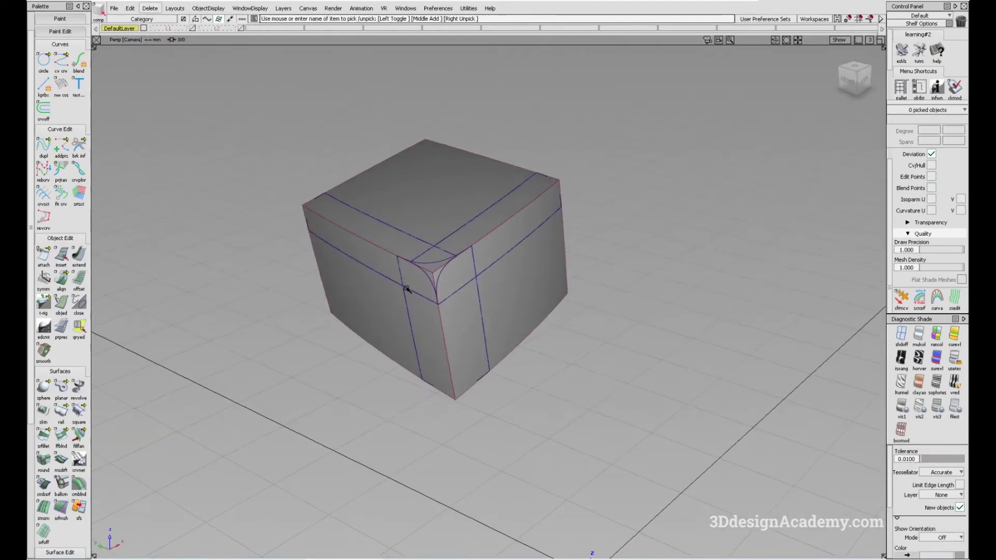
- Trim the top and both side faces along the fillet curves, removing the strips outside the fillets
scroll(76, 475, down, 2)
click(61, 499)
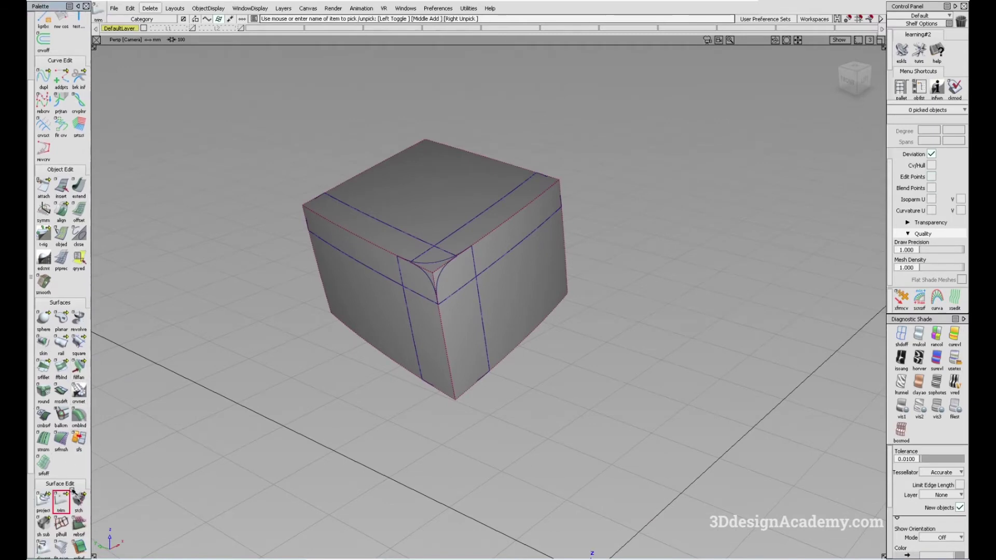
click(369, 309)
click(444, 204)
key(space)
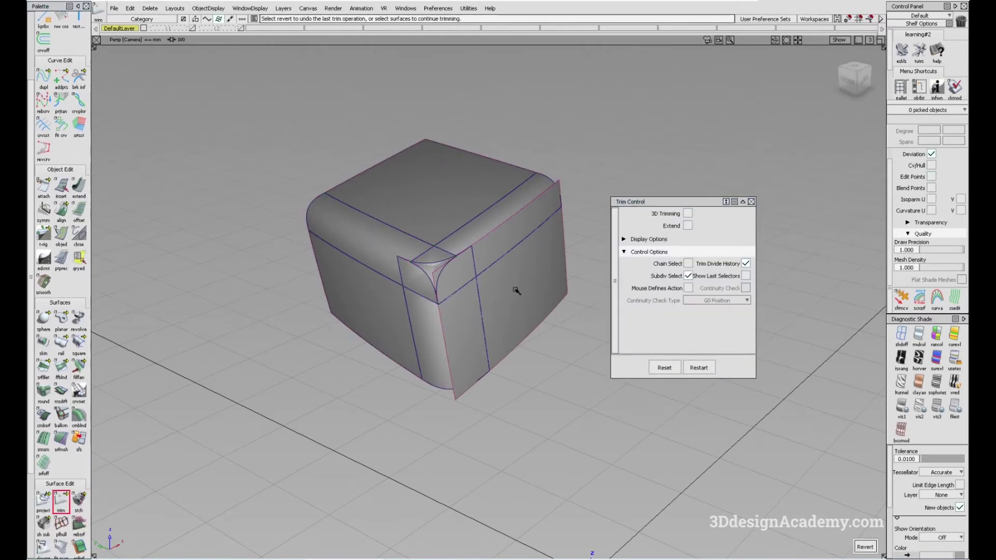
click(516, 289)
click(515, 289)
key(space)
- Start a Corner Blend and accept the three intersecting fillets at the front corner as its blend surfaces
alt+shift+right_drag(462, 321, 431, 314)
alt+shift+drag(432, 315, 468, 386)
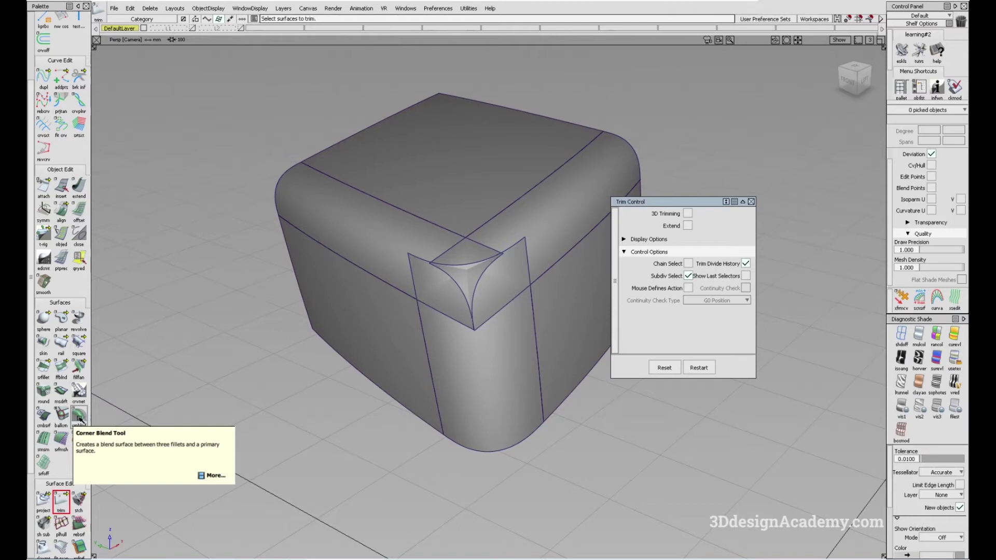
click(80, 418)
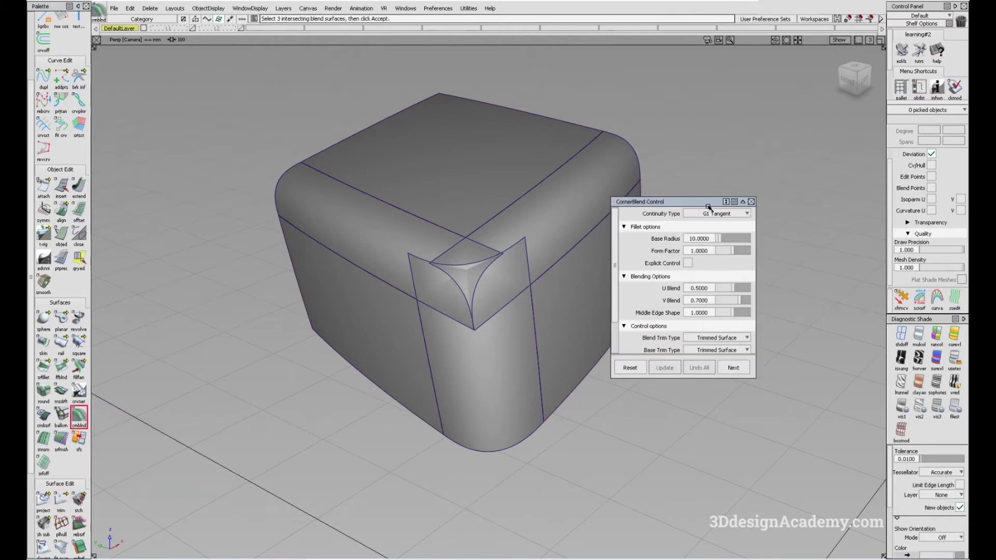
drag(706, 205, 772, 192)
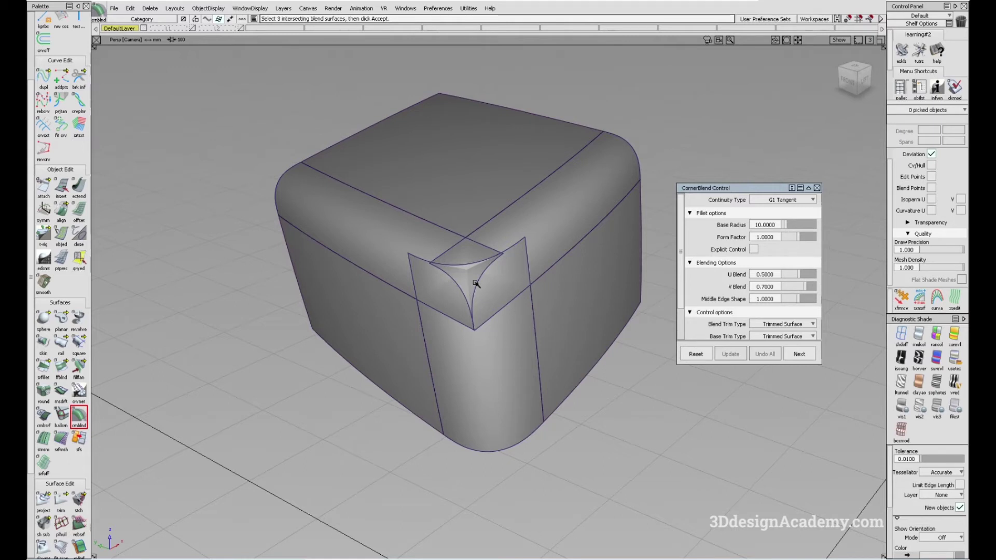
alt+shift+drag(475, 283, 501, 295)
alt+shift+middle_drag(501, 295, 472, 291)
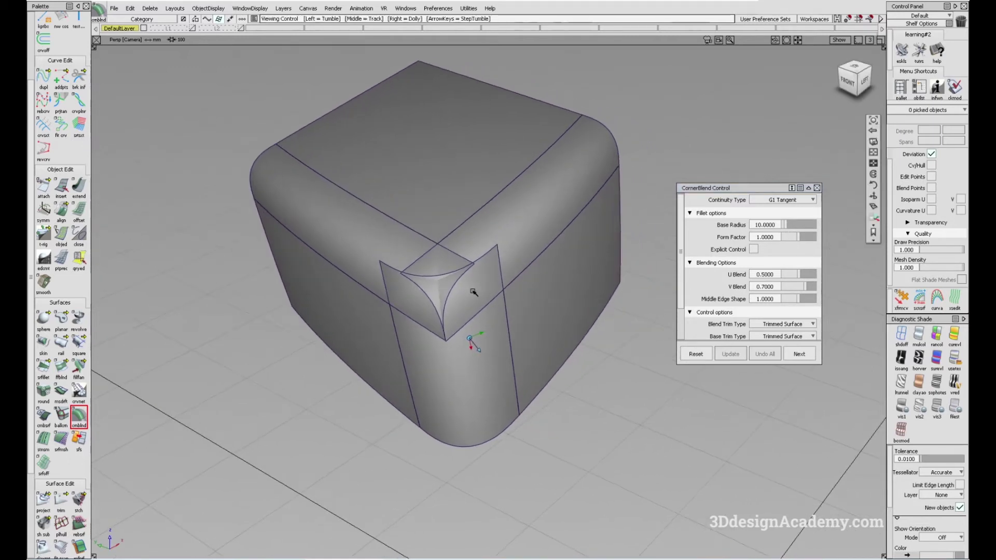
click(391, 247)
click(493, 222)
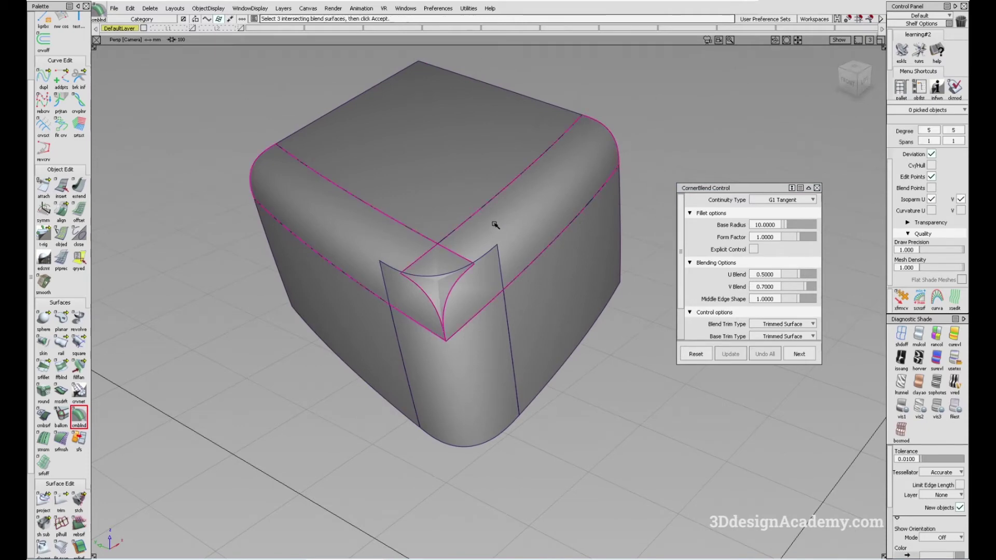
click(483, 362)
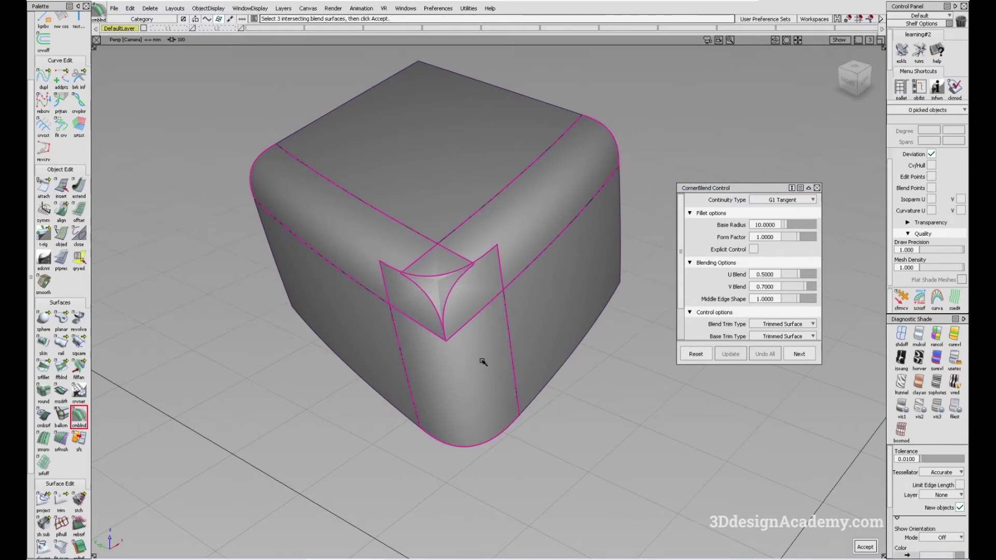
click(865, 547)
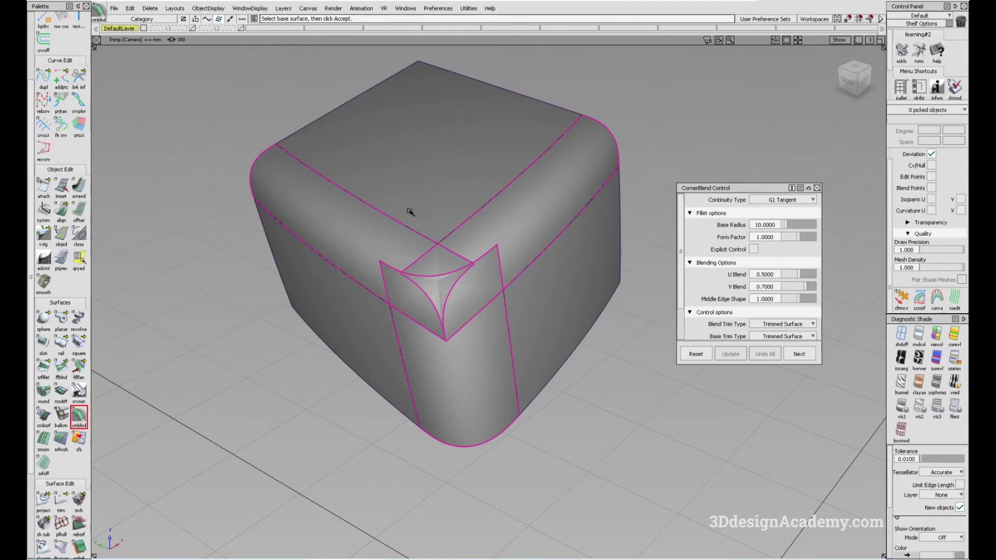
- Accept the box's top face as the base surface to build the corner blend
alt+shift+drag(449, 225, 429, 209)
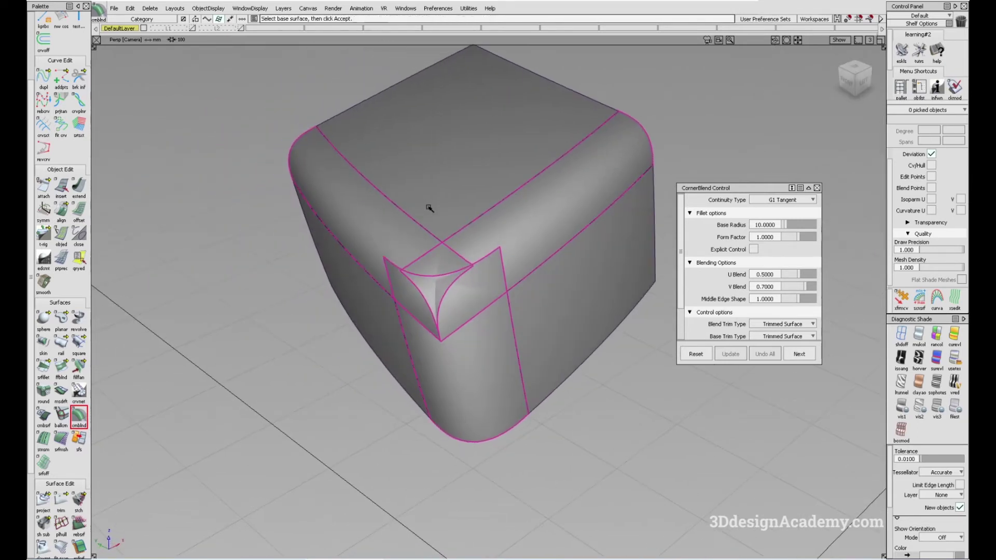
click(454, 151)
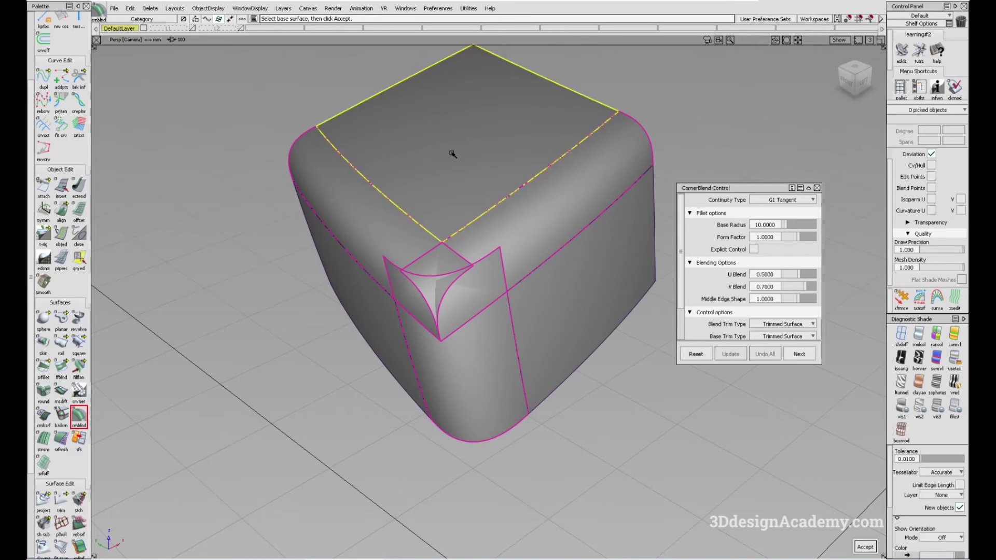
click(866, 548)
alt+shift+drag(507, 350, 452, 332)
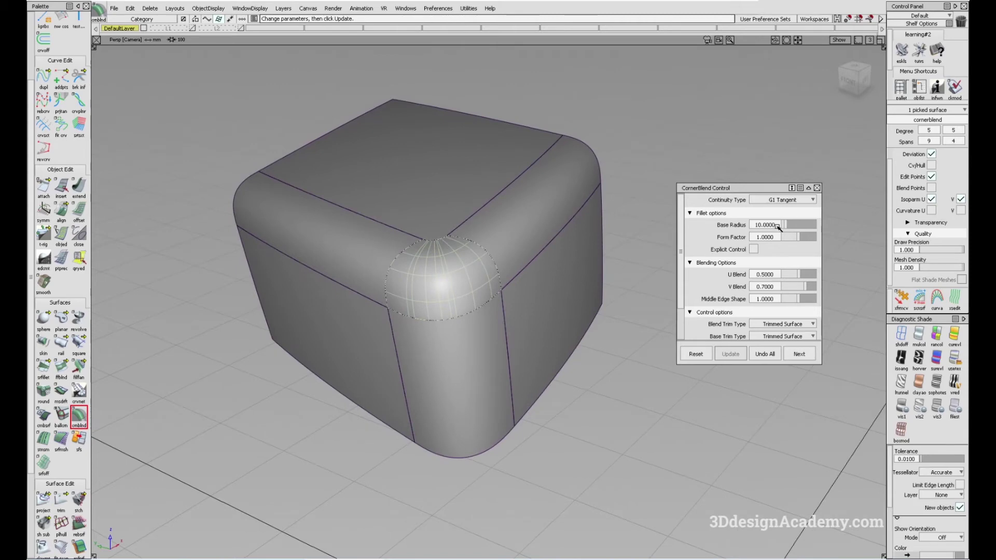
- Change the corner blend's continuity type to G2 Curvature and inspect the blend near the top face
click(801, 201)
click(799, 224)
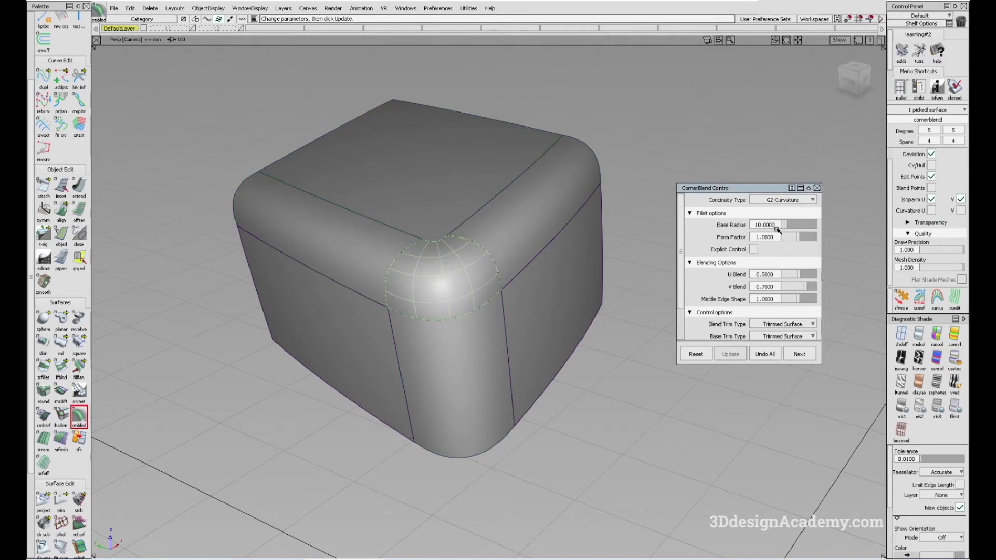
alt+shift+drag(438, 256, 443, 227)
alt+shift+right_drag(442, 227, 450, 227)
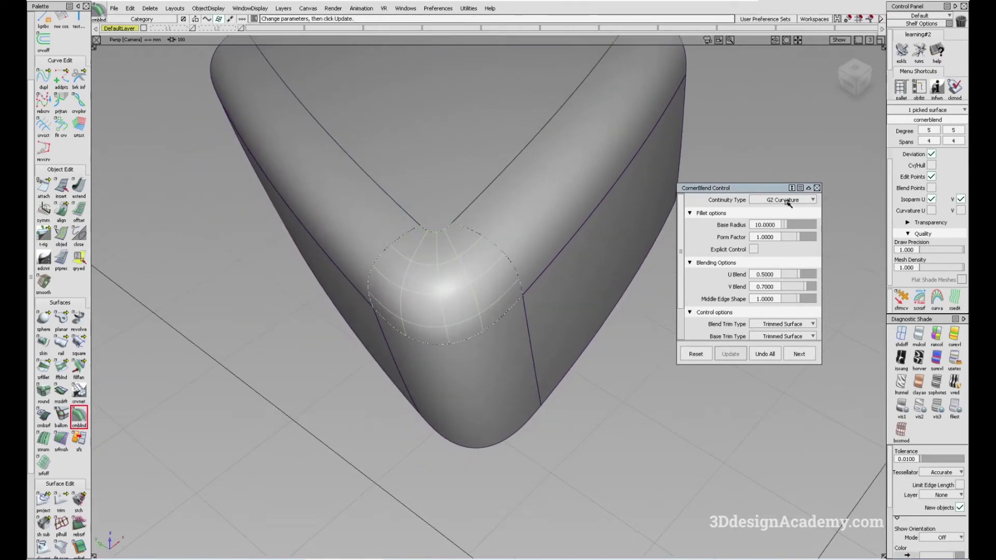
- Set the corner blend's continuity type to G1 Tangent and view its surface layout up close
click(788, 201)
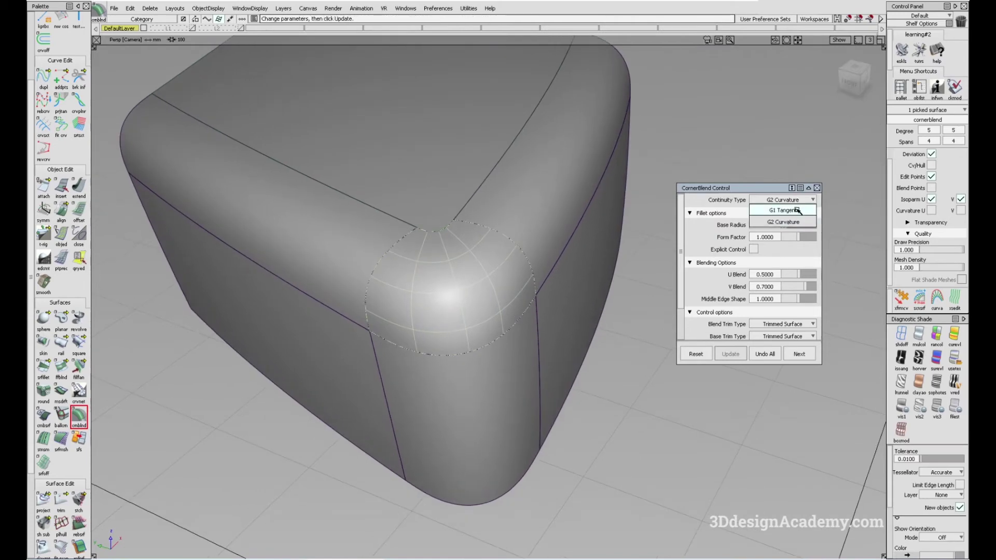
click(798, 210)
alt+shift+drag(462, 226, 450, 249)
alt+shift+right_drag(436, 241, 485, 223)
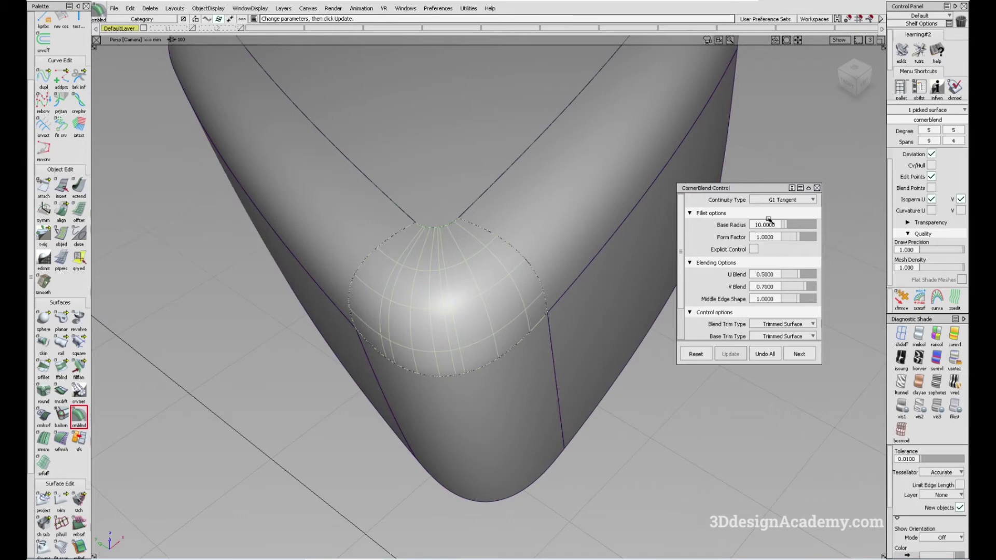
- Start the Curve Curvature tool and enable its Min Max Radius display
alt+shift+right_drag(427, 235, 427, 231)
alt+shift+drag(428, 231, 414, 218)
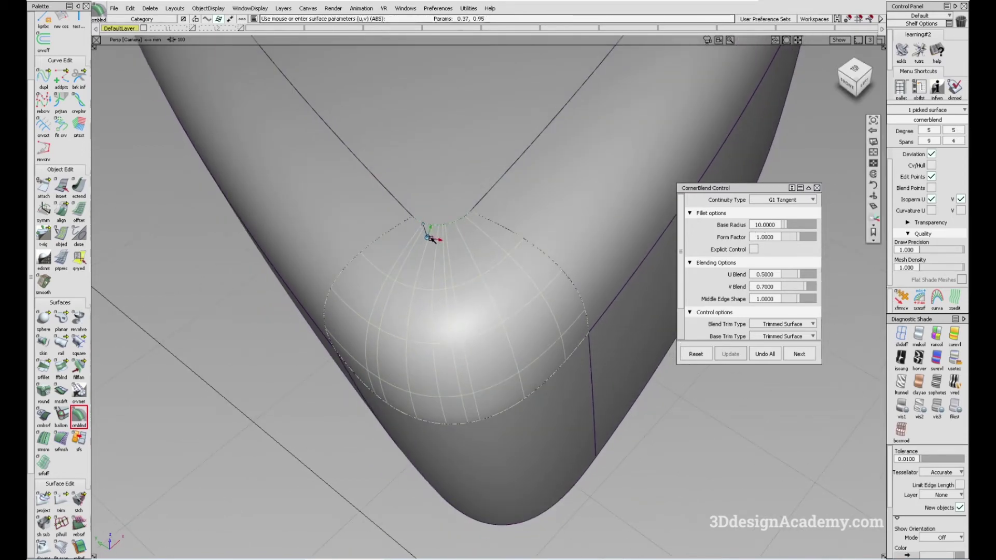
click(77, 416)
scroll(53, 349, down, 1)
scroll(54, 348, down, 5)
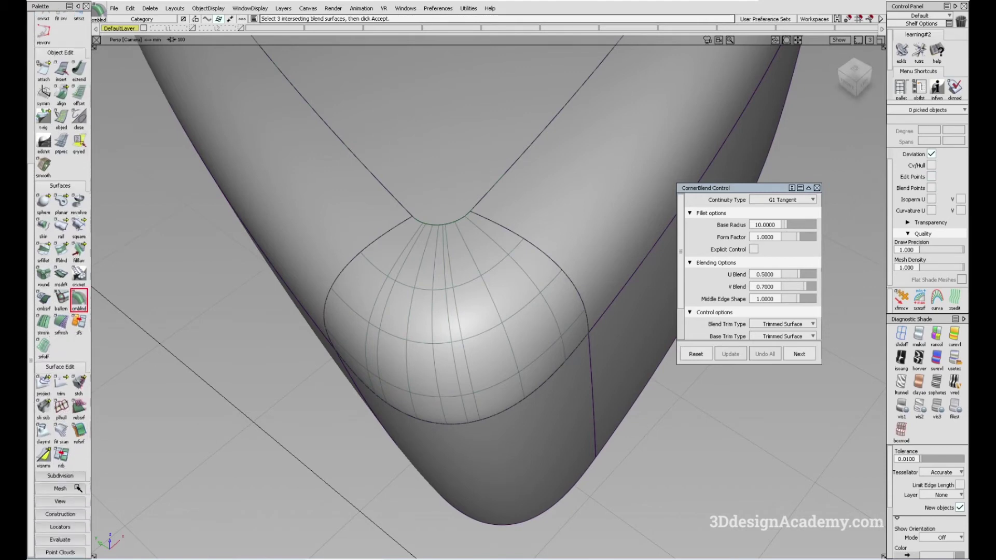
click(72, 527)
middle_drag(73, 526, 79, 477)
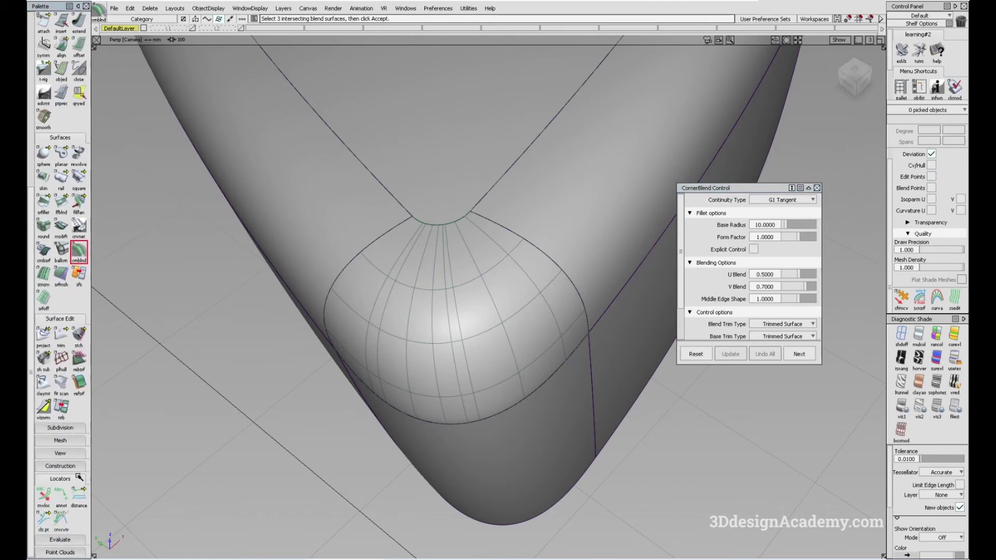
click(66, 523)
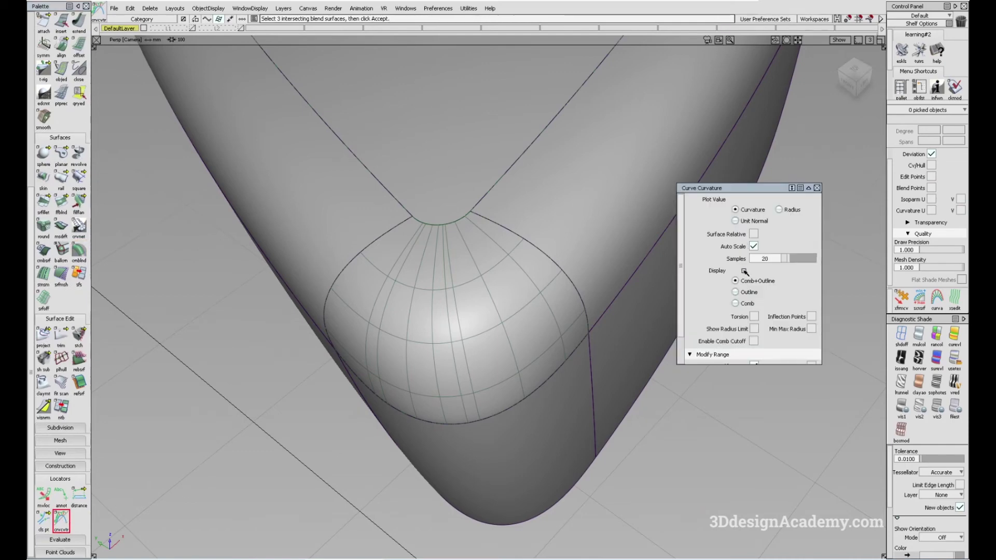
scroll(768, 296, down, 2)
click(811, 298)
scroll(445, 217, up, 2)
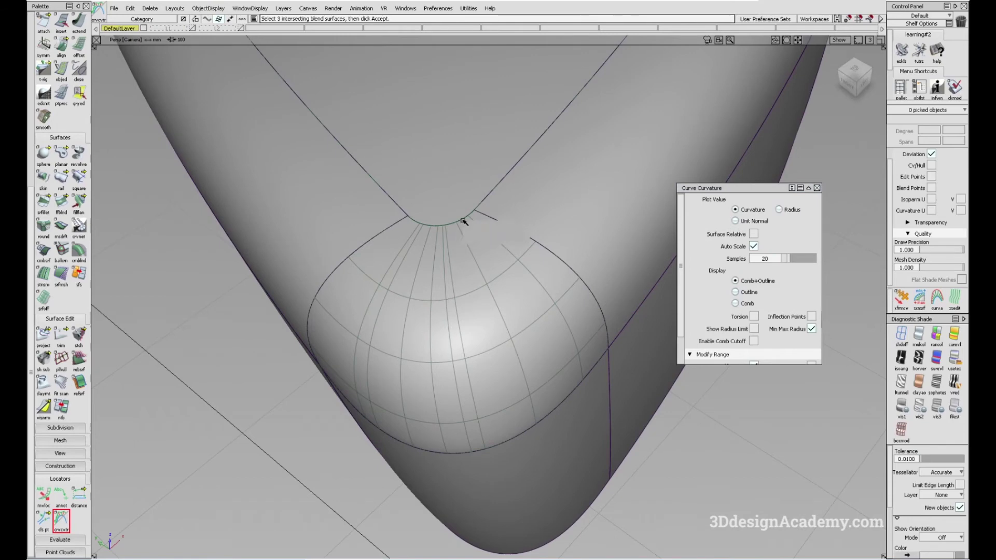
- Add a curvature comb to the corner blend's upper edge and turn off shading to leave the wireframe
click(465, 222)
alt+shift+drag(474, 228, 483, 259)
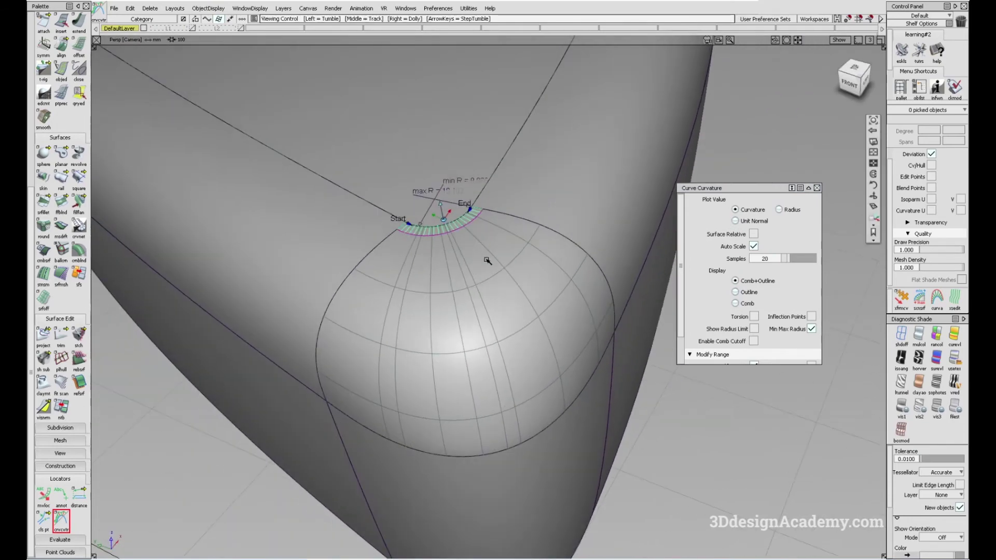
click(61, 520)
click(901, 336)
alt+shift+drag(448, 200, 453, 218)
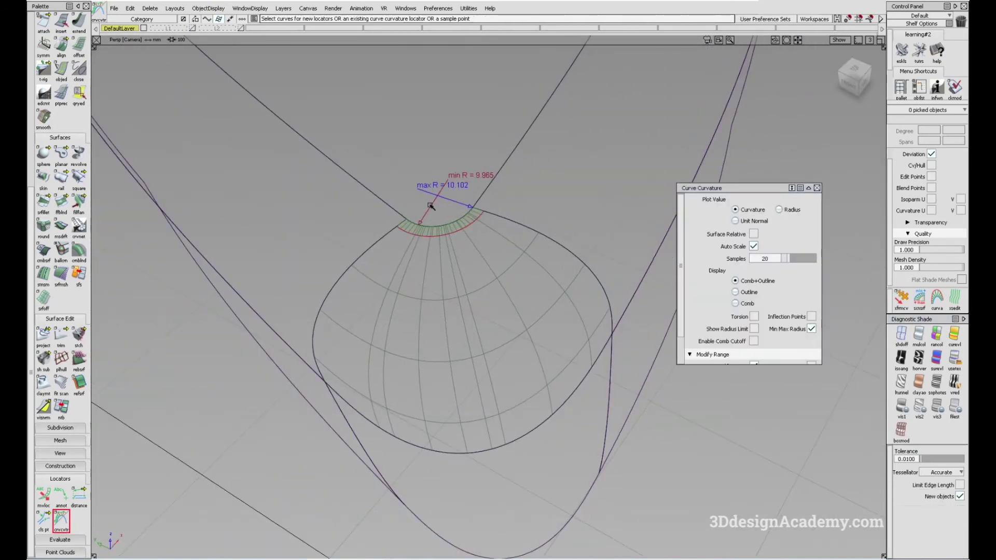
- Reopen the corner blend for editing, set its continuity type to G2 Curvature, and inspect the upper edge's curvature comb
key(q)
click(484, 272)
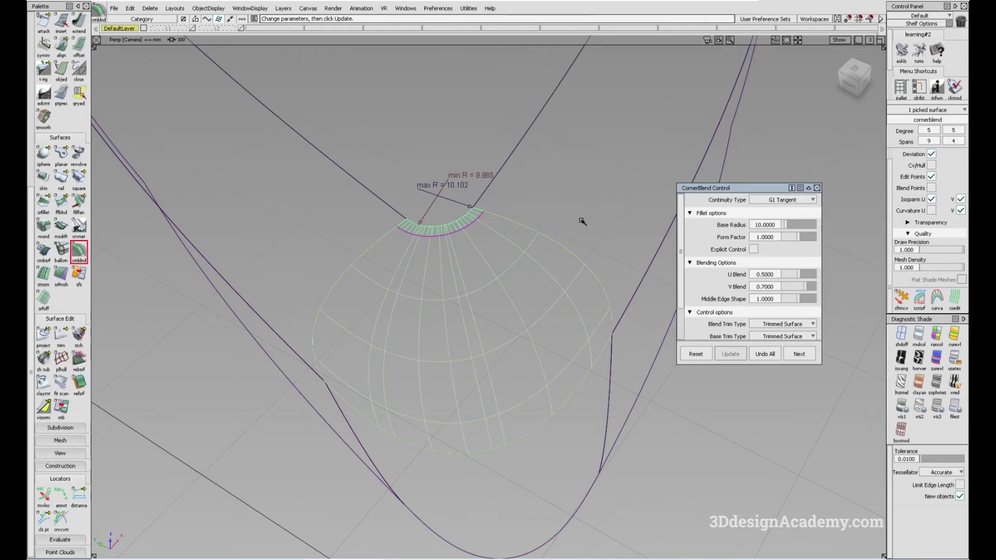
click(800, 200)
click(787, 222)
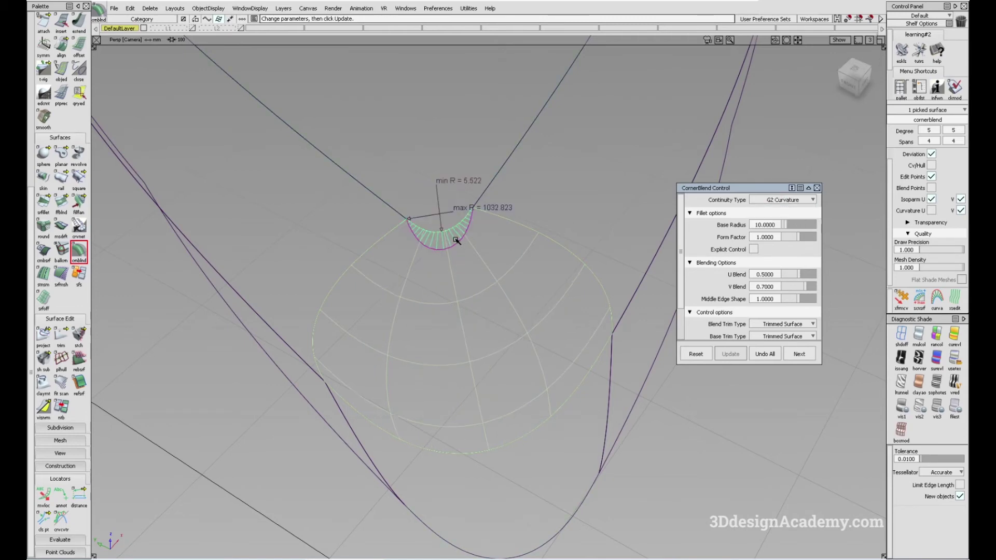
alt+shift+right_drag(456, 240, 457, 232)
alt+shift+drag(458, 231, 453, 259)
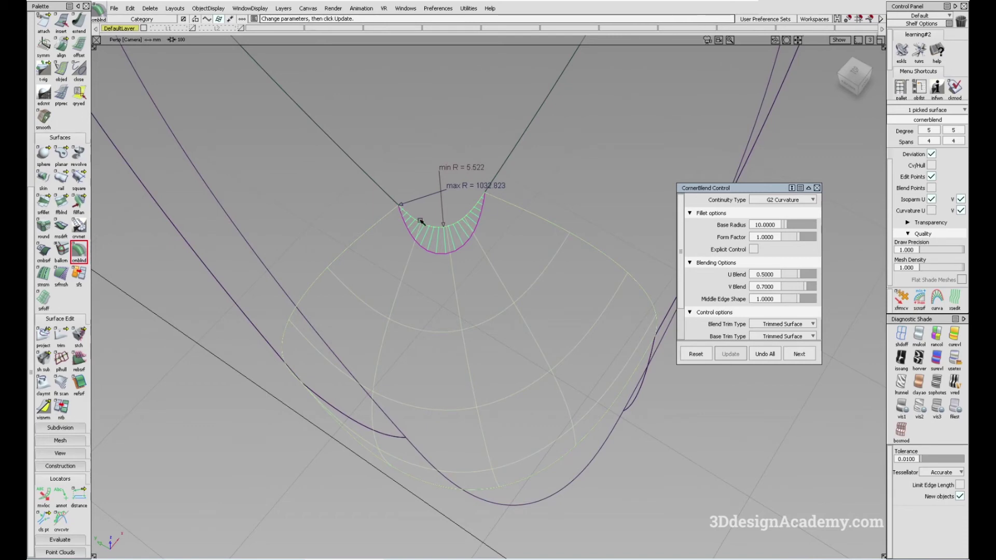
alt+shift+drag(421, 223, 533, 273)
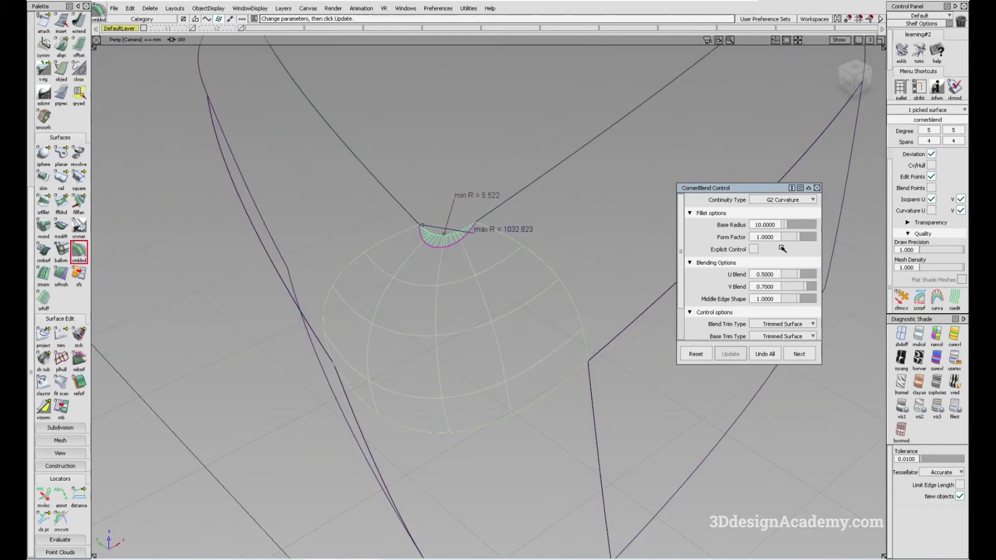
alt+shift+drag(400, 289, 480, 287)
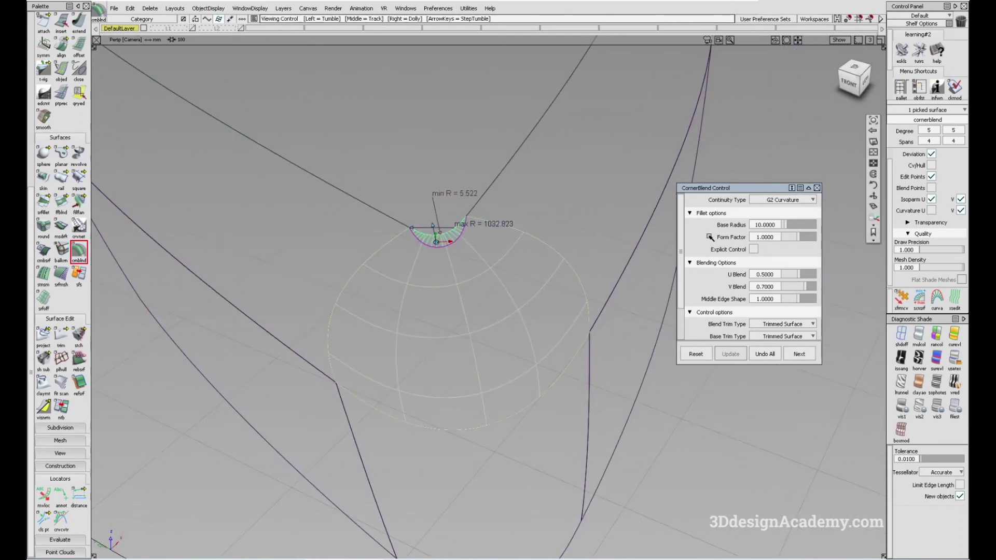
- Set the corner blend's base radius to 20
click(778, 226)
text(20)
key(Return)
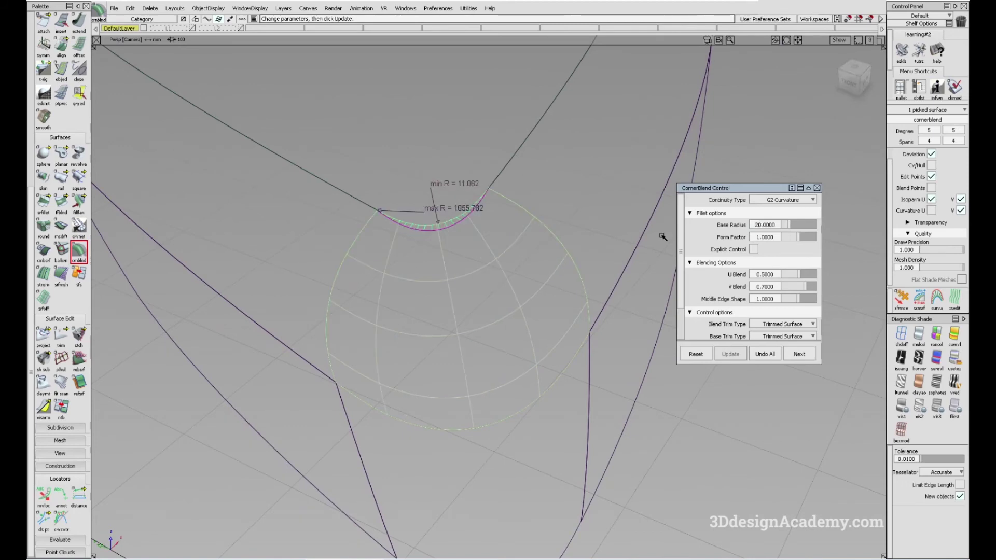
alt+shift+drag(662, 236, 601, 180)
alt+shift+drag(537, 244, 550, 247)
- Enable Explicit Control for the corner blend and turn on its Continuity Check
scroll(763, 262, down, 3)
click(753, 210)
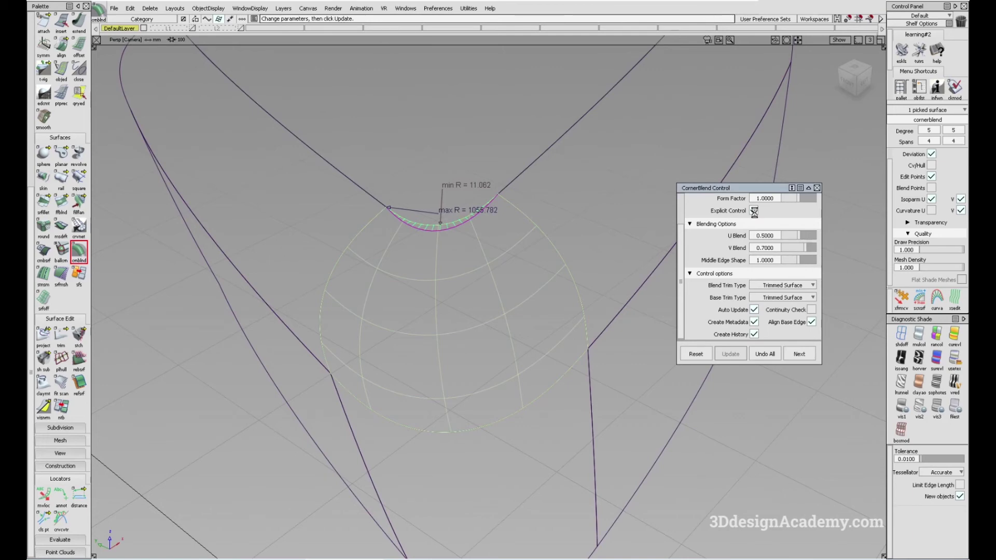
alt+shift+drag(556, 274, 535, 267)
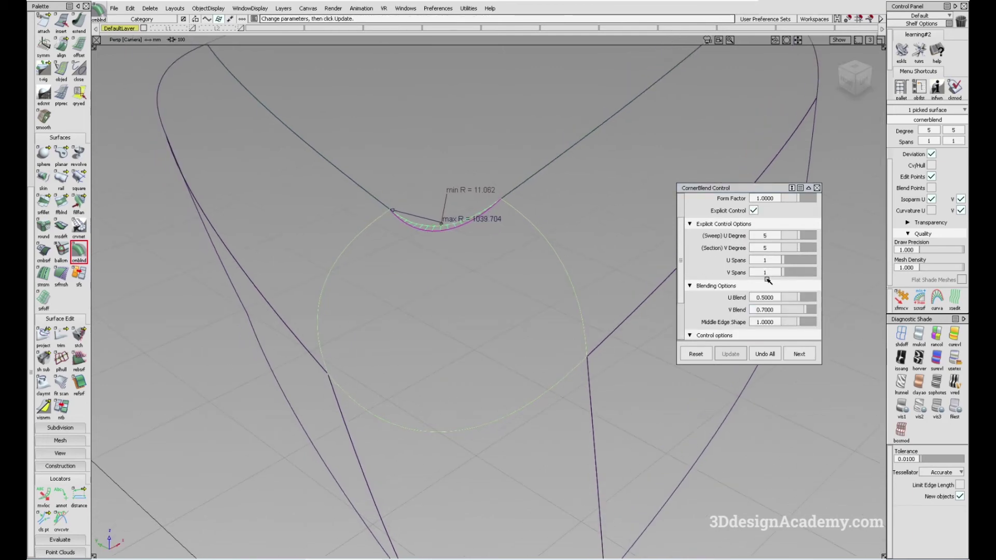
scroll(769, 278, down, 3)
click(811, 311)
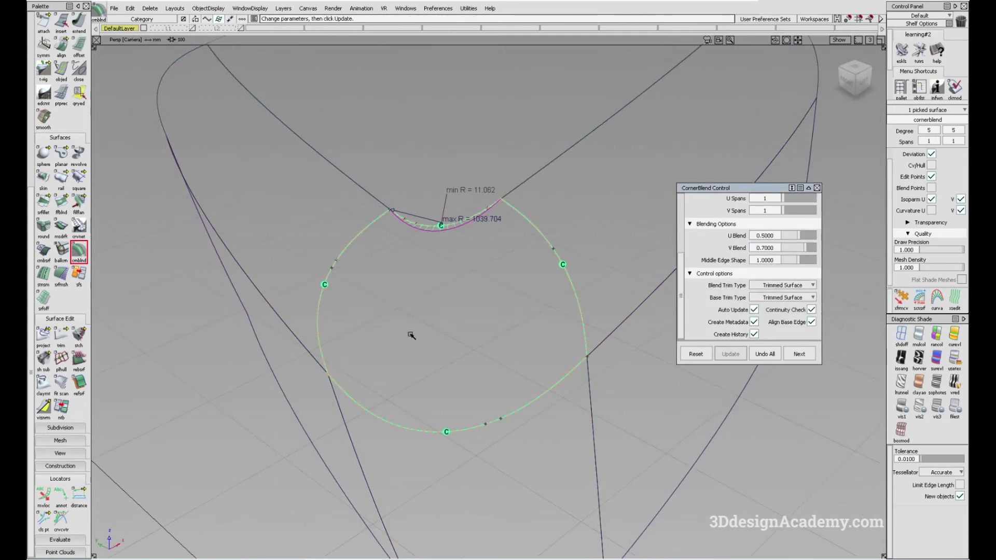
alt+shift+right_drag(446, 336, 473, 327)
alt+shift+drag(474, 327, 449, 348)
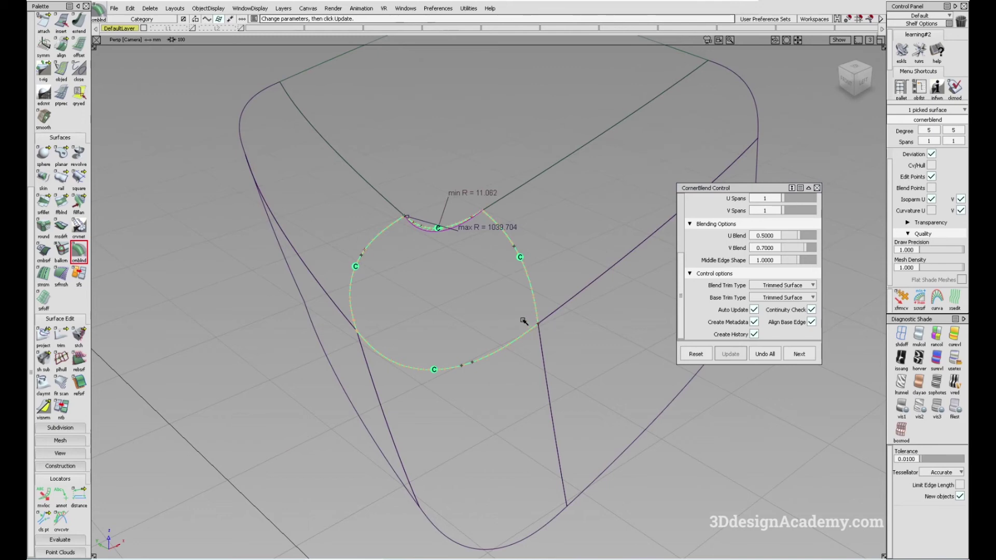
- Review the corner blend's options and the surface on the box, leave the tool, and clear the selection
scroll(716, 308, up, 4)
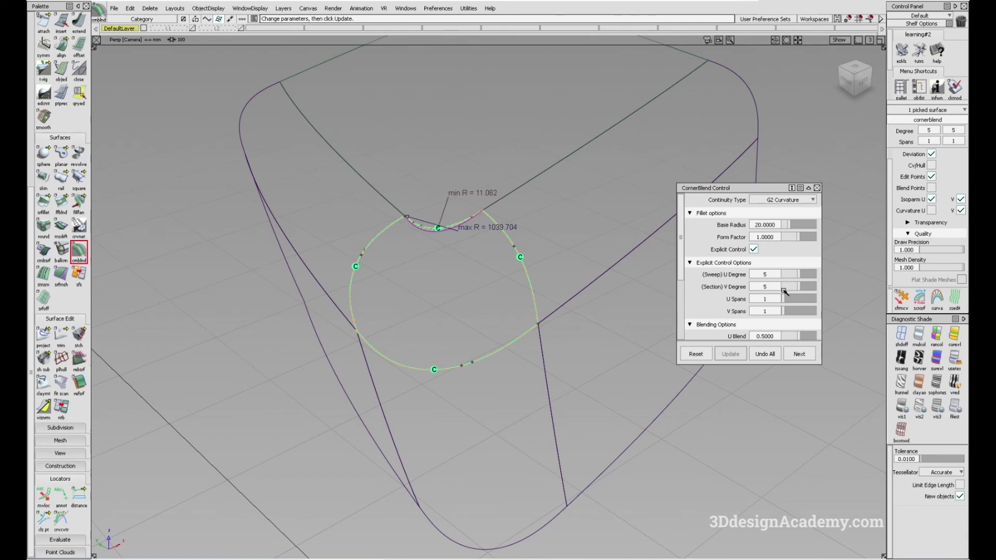
scroll(797, 292, down, 4)
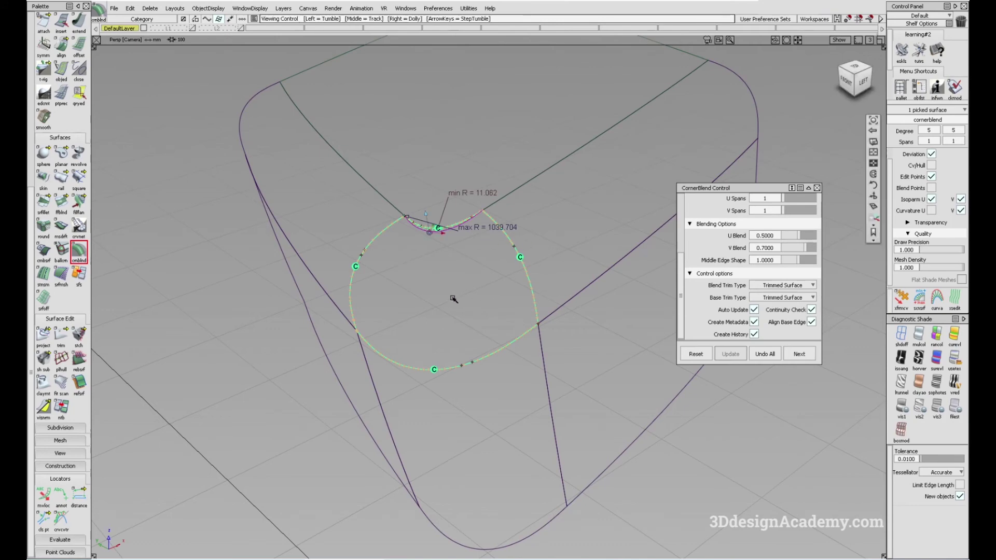
alt+shift+drag(454, 296, 485, 305)
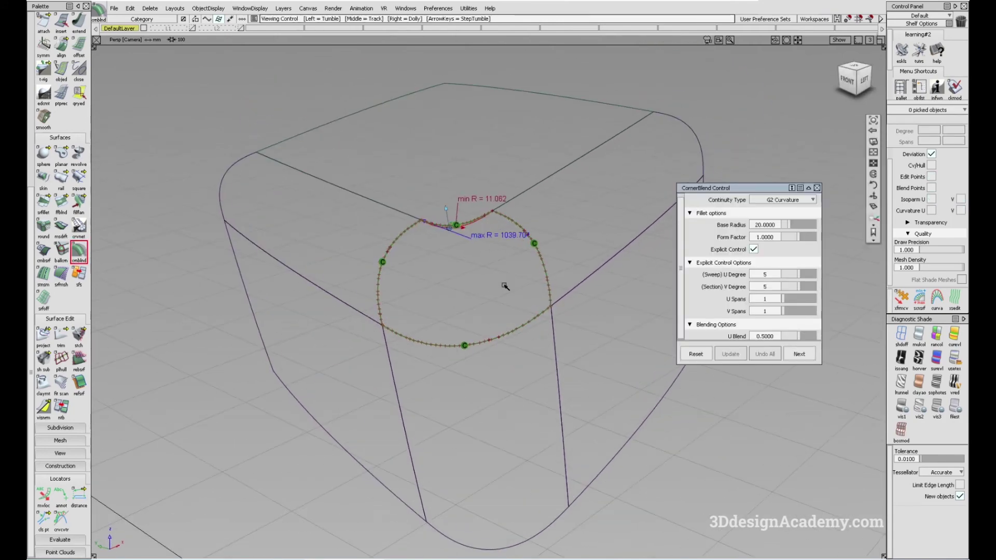
alt+shift+drag(507, 282, 483, 280)
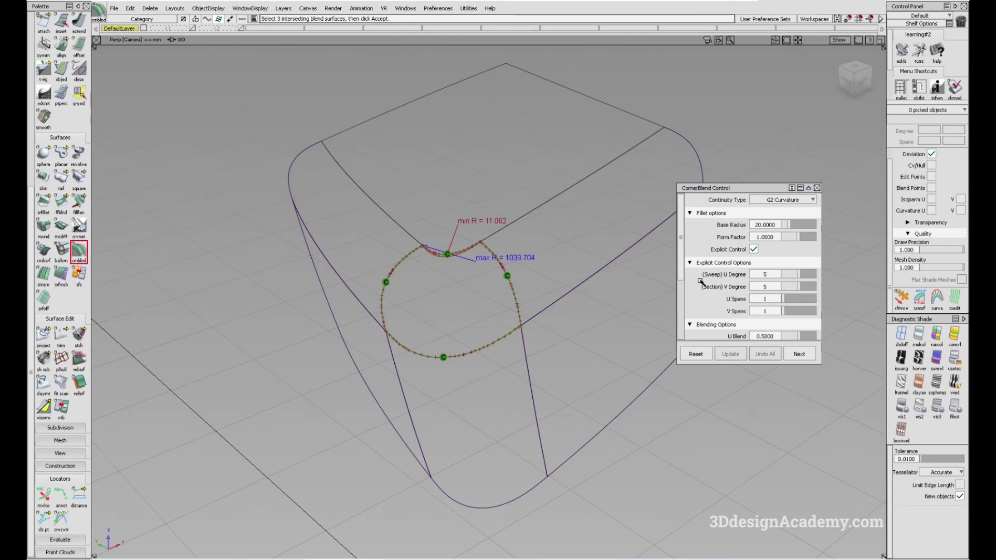
scroll(697, 281, down, 4)
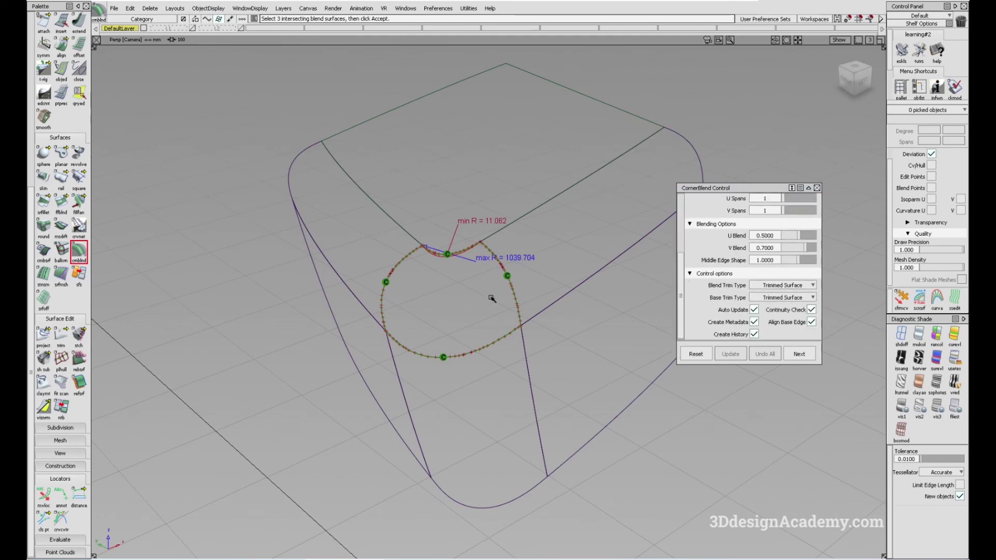
alt+shift+drag(459, 298, 552, 330)
key(Escape)
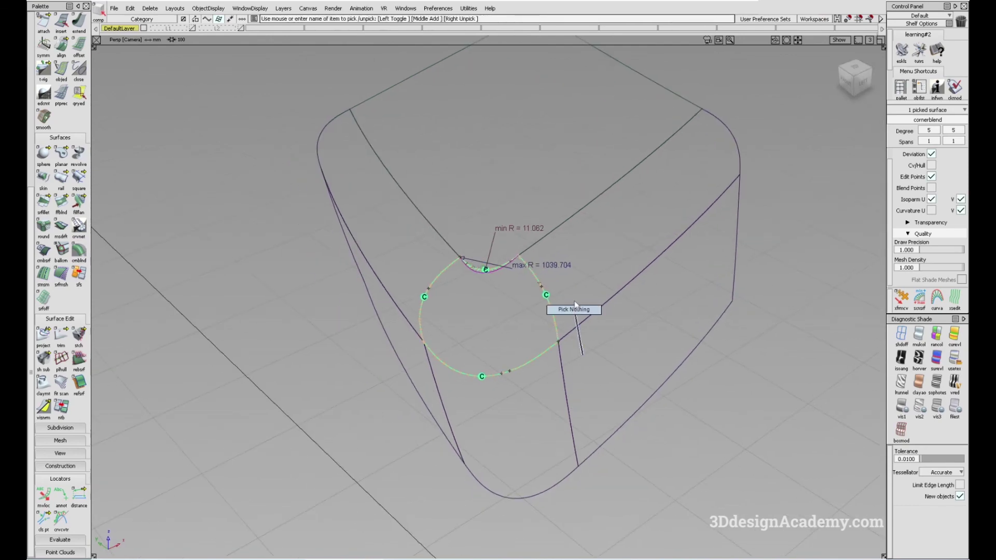
click(575, 302)
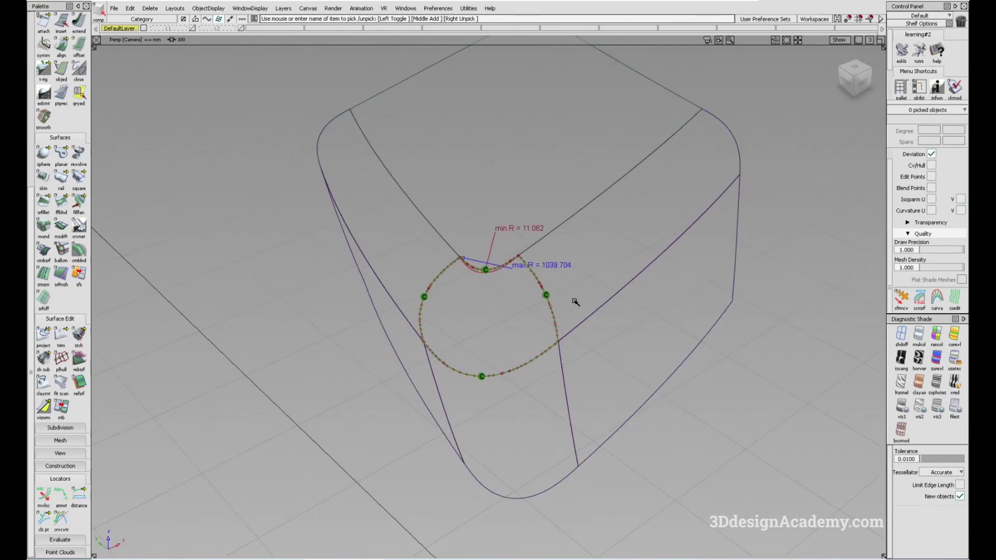